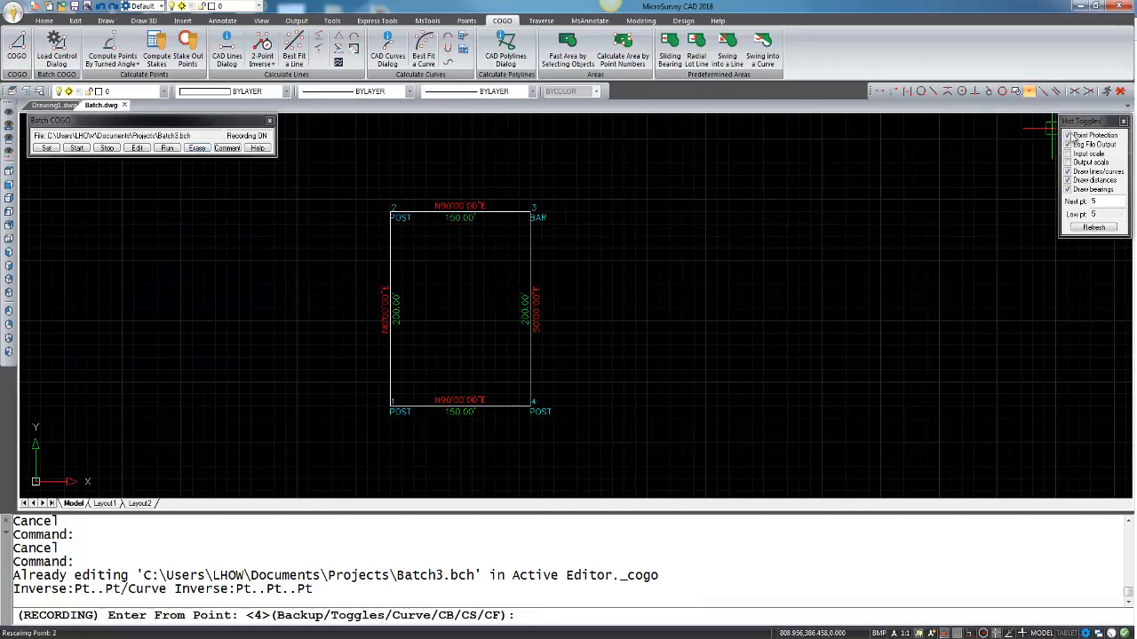
- Turn off automatic drawing of lines and curves, and restart the COGO command
click(1070, 172)
click(1070, 171)
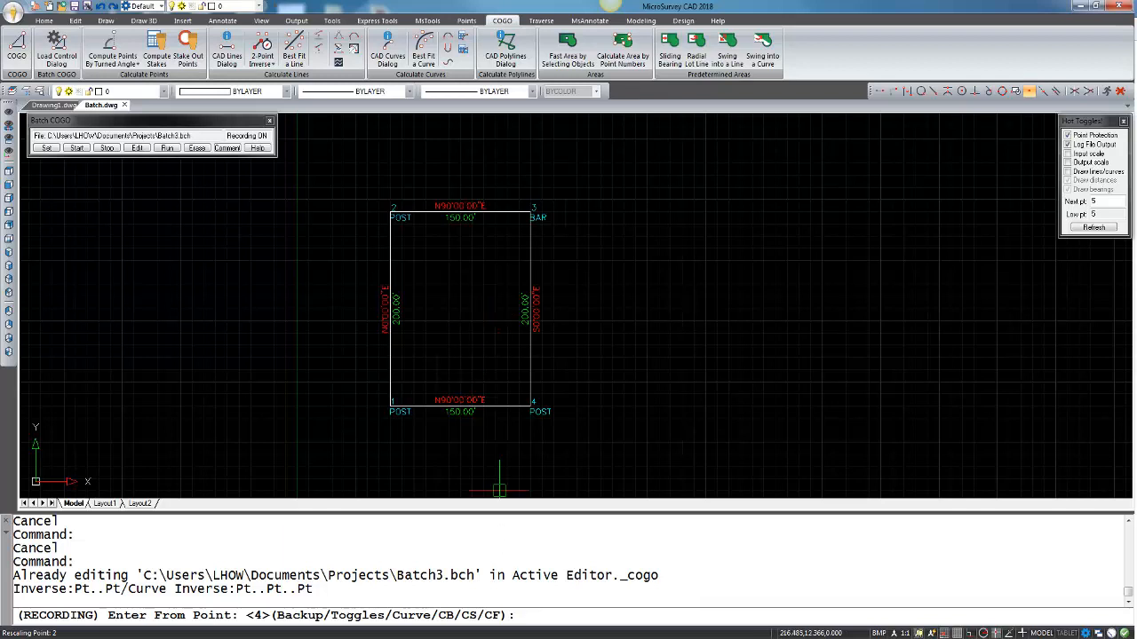
key(Escape)
text(cogo)
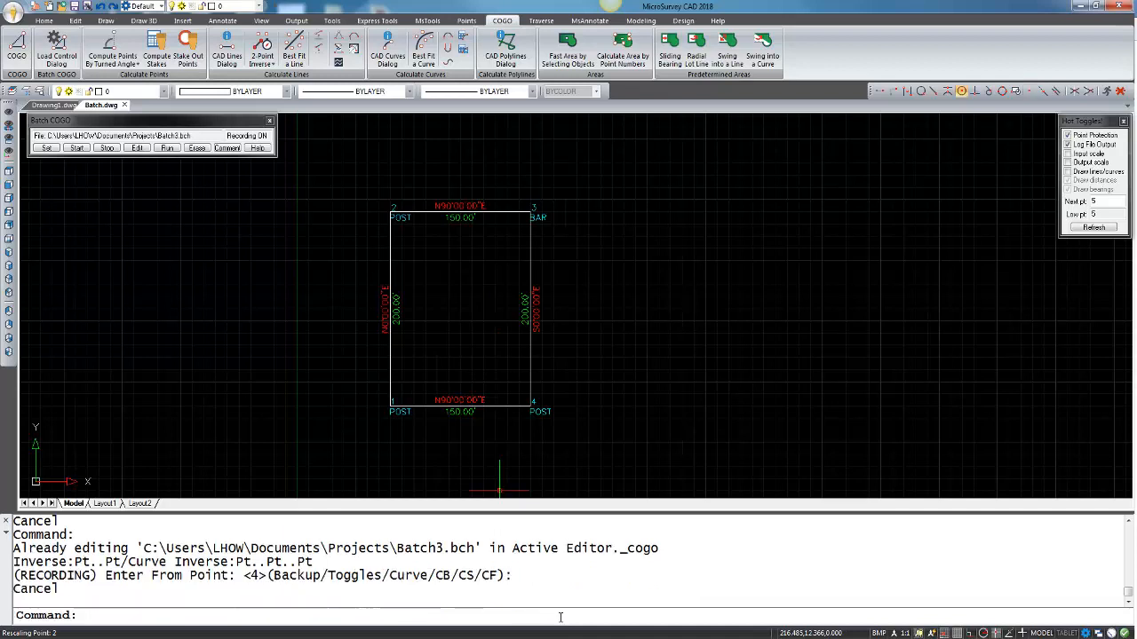
key(Return)
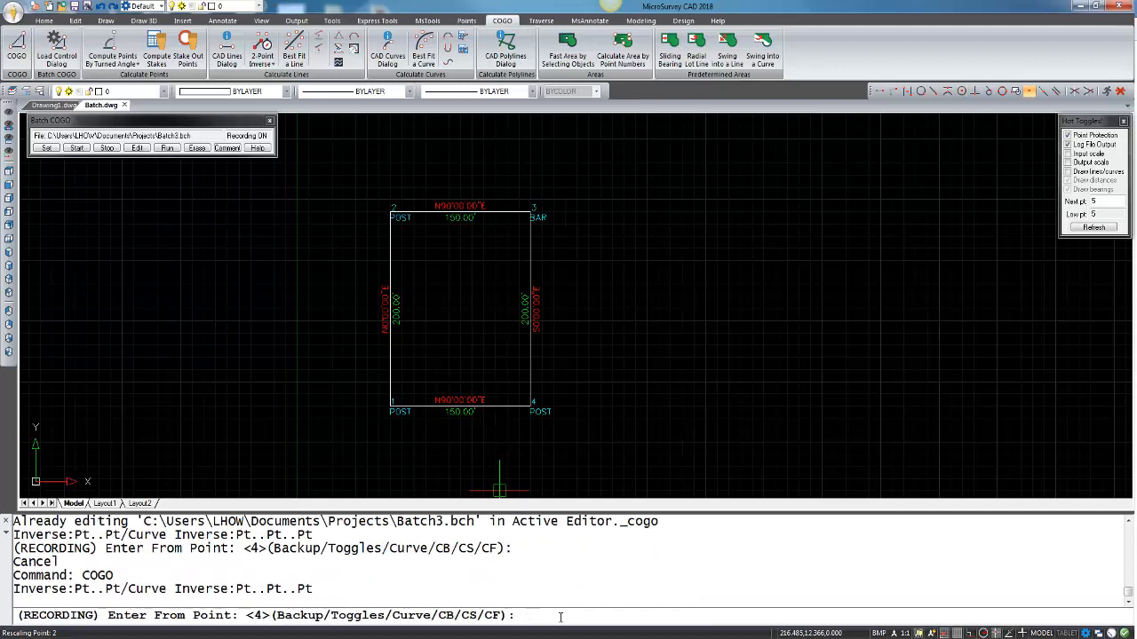
- From point 2, set the first bearing to 2..1 with a -25 offset, leave the distance blank, and solve for point 5
click(391, 212)
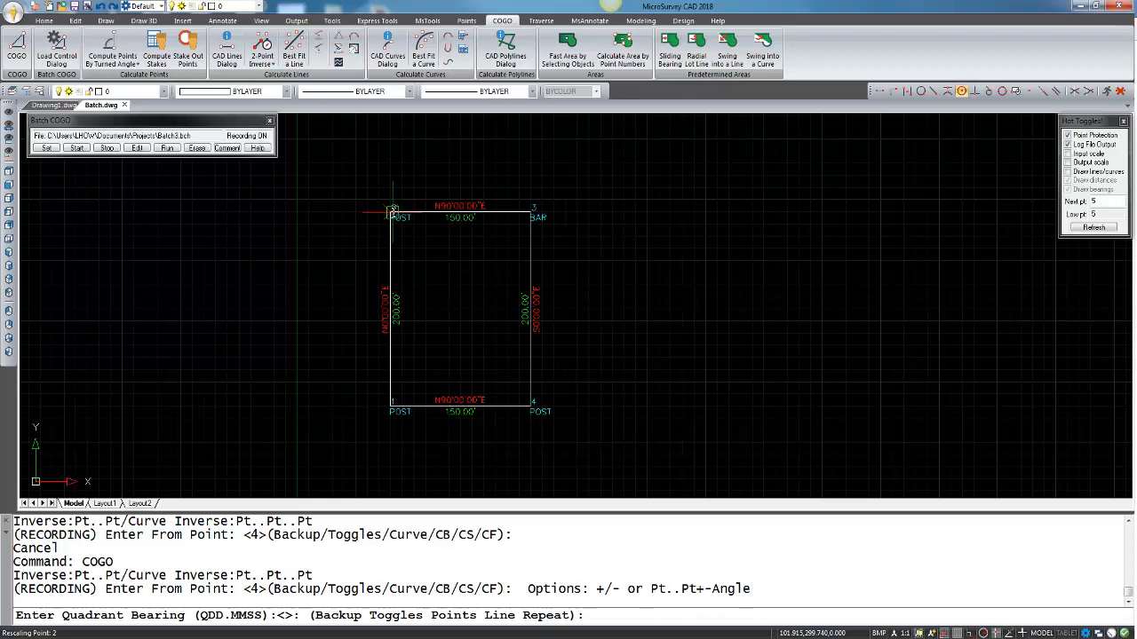
text(2..1)
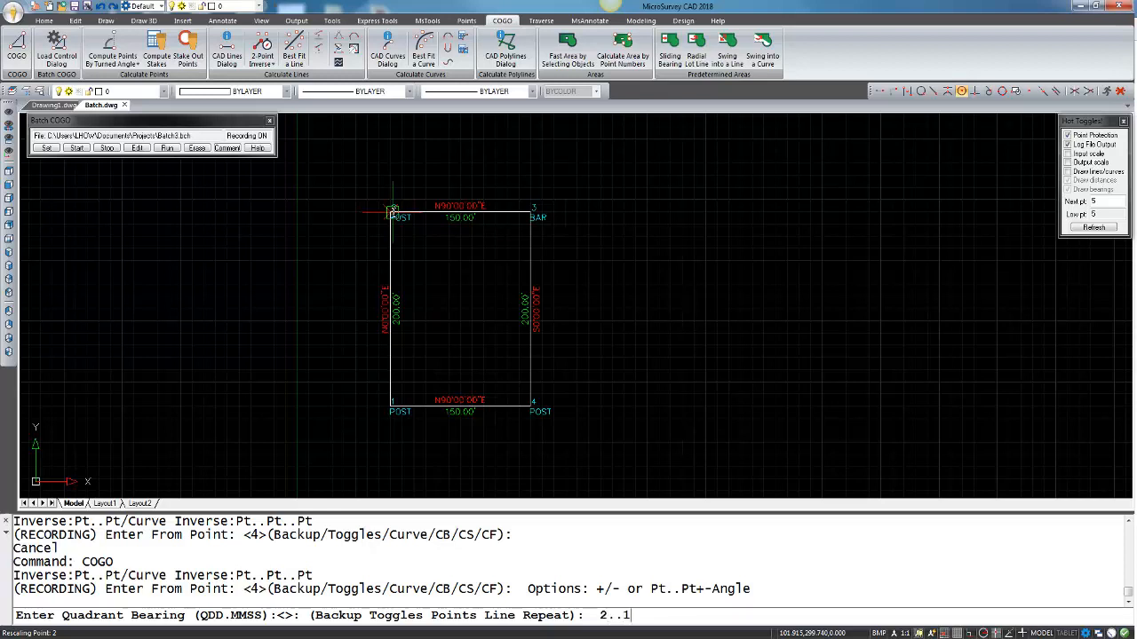
text(%)
text(-25)
key(Return)
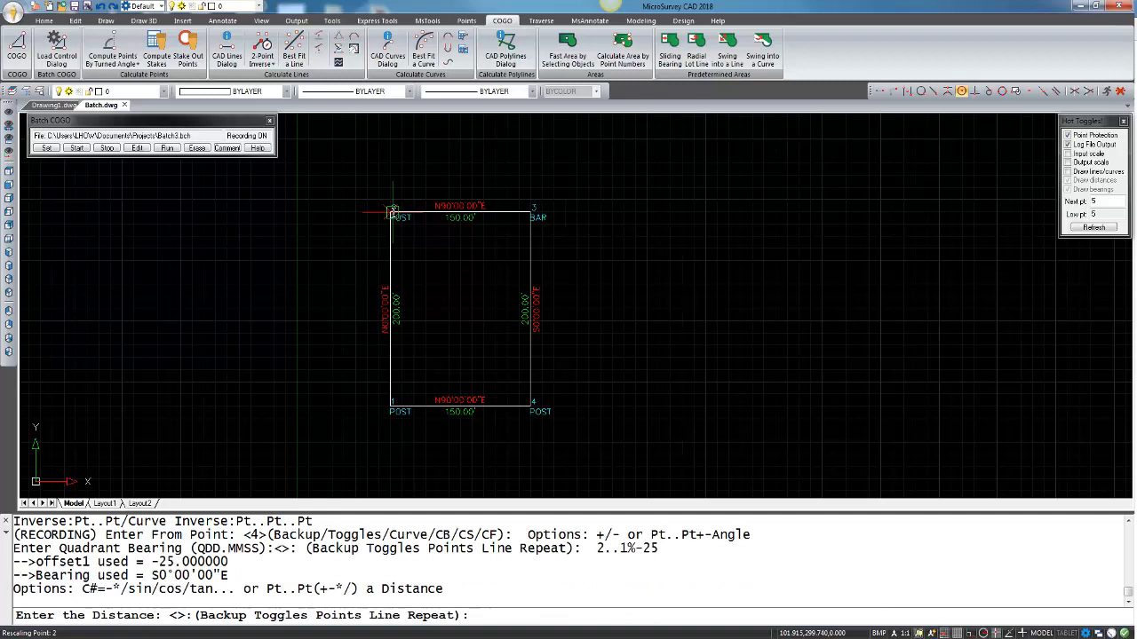
key(Return)
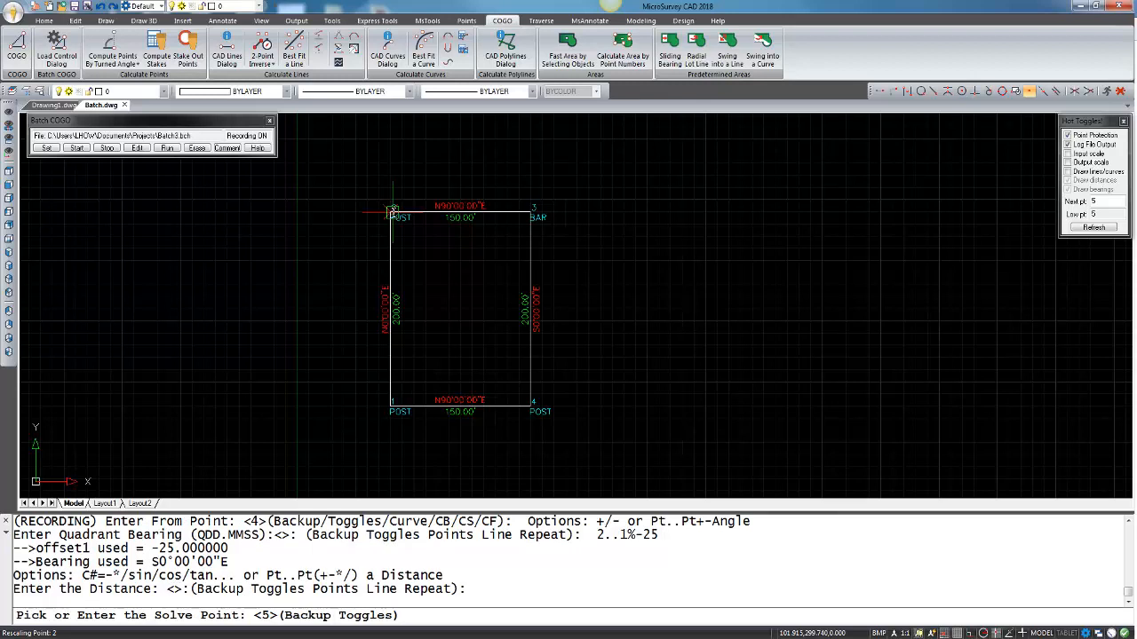
key(Return)
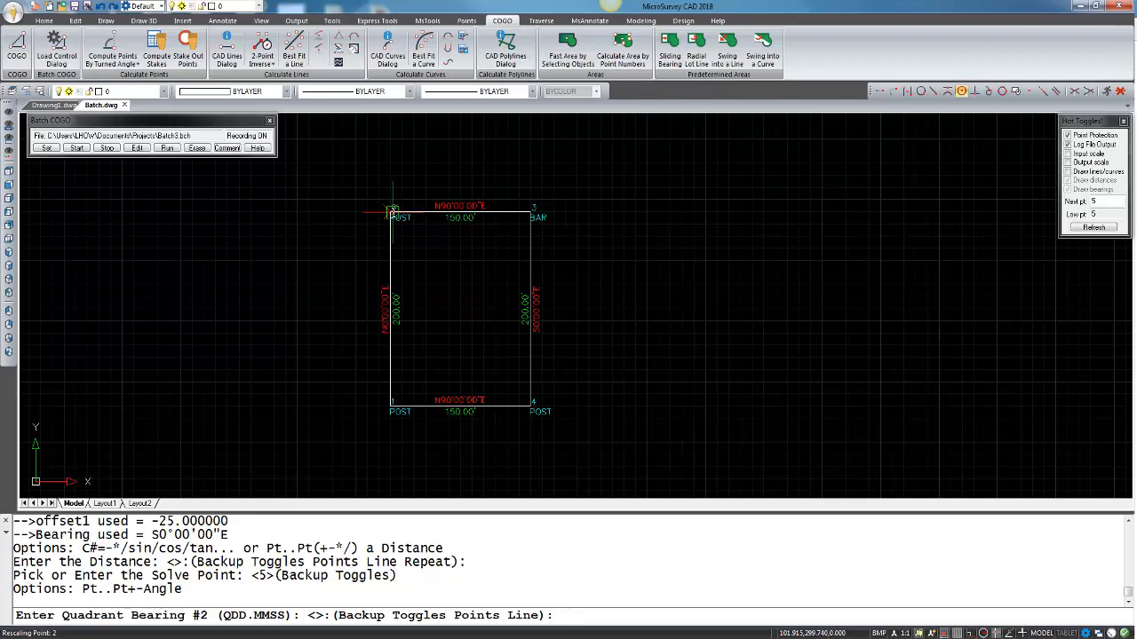
- Intersect with second bearing 4..1 offset 25, using point 4 as the To point, and store point 5 with description H
text(4..1%25)
key(Return)
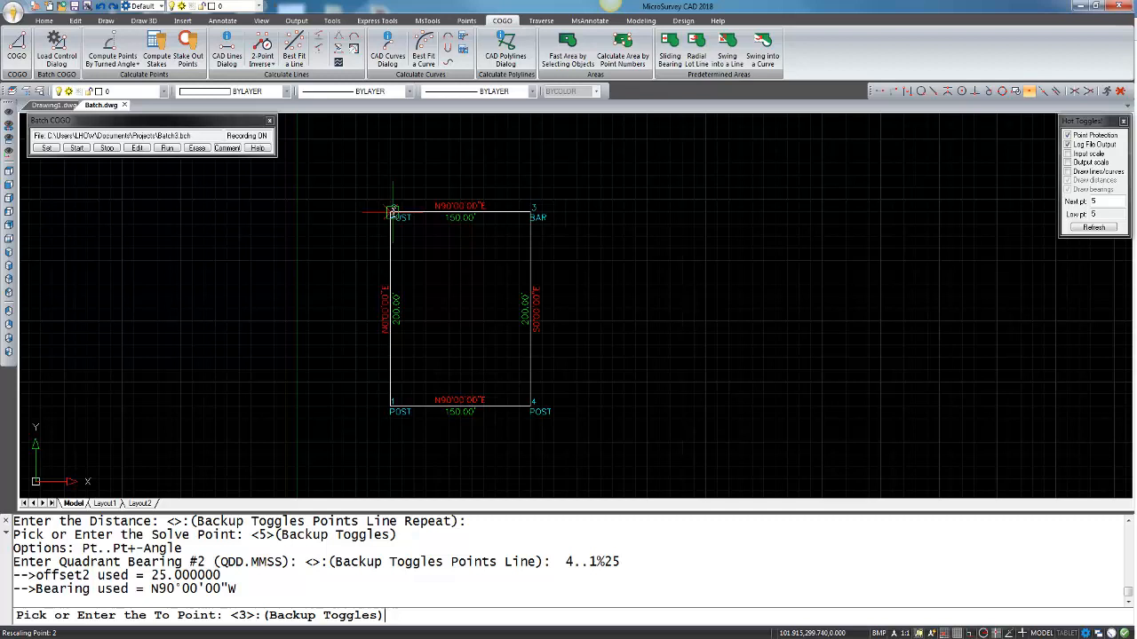
text(4)
key(Return)
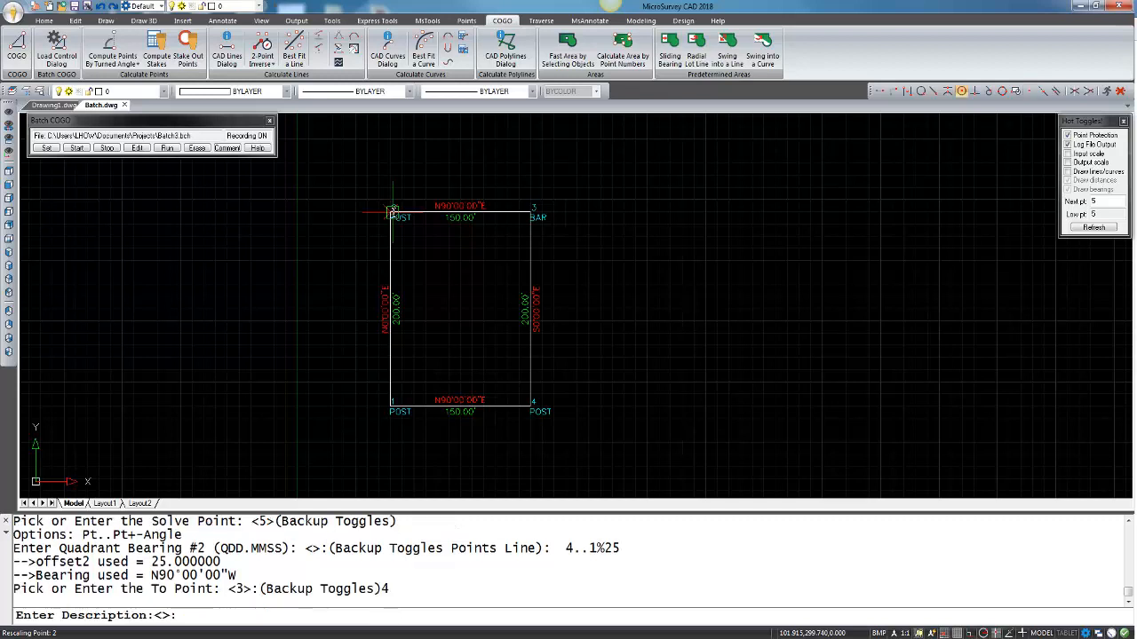
text(H)
key(Return)
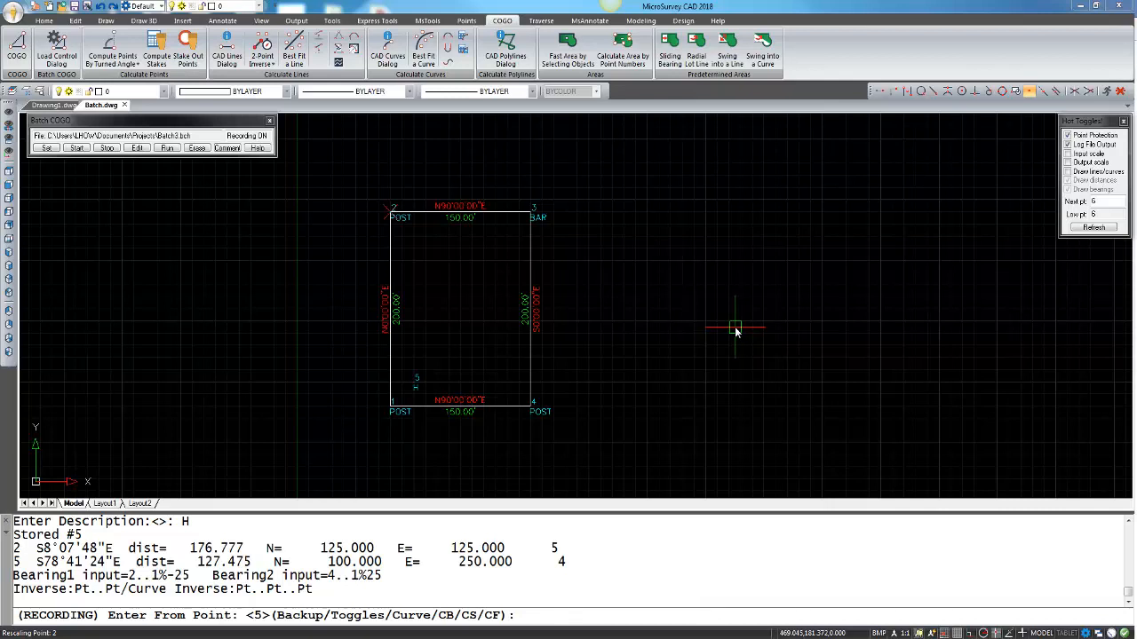
- From point 2, set the bearing to 2..1 with a -22 offset, solving for point 6 with first distance and second bearing blank
click(391, 213)
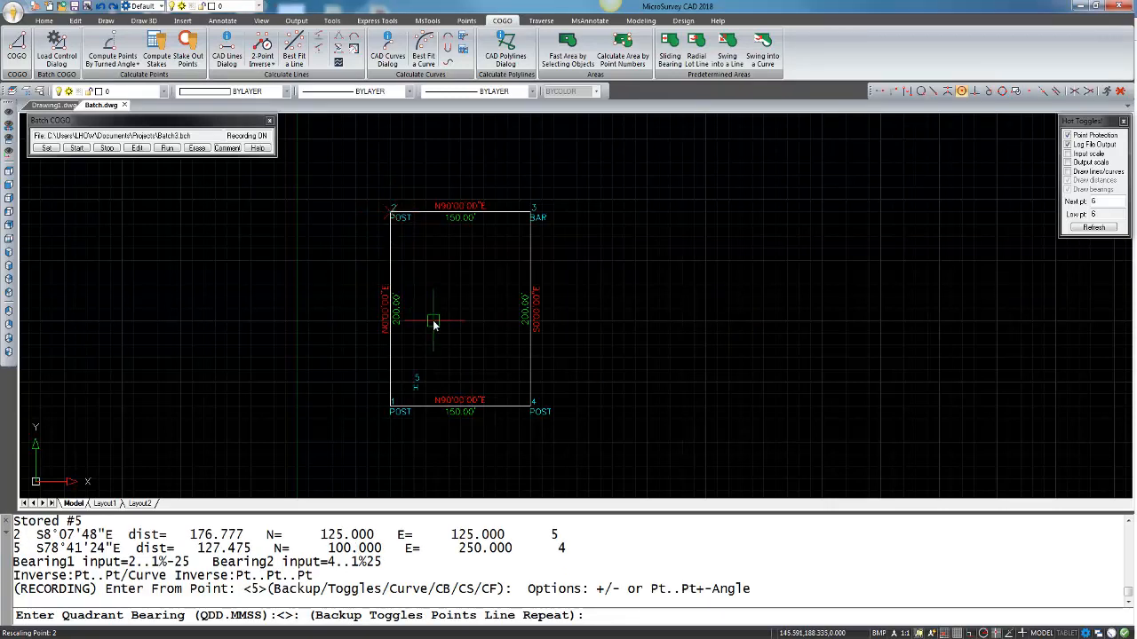
text(2..1)
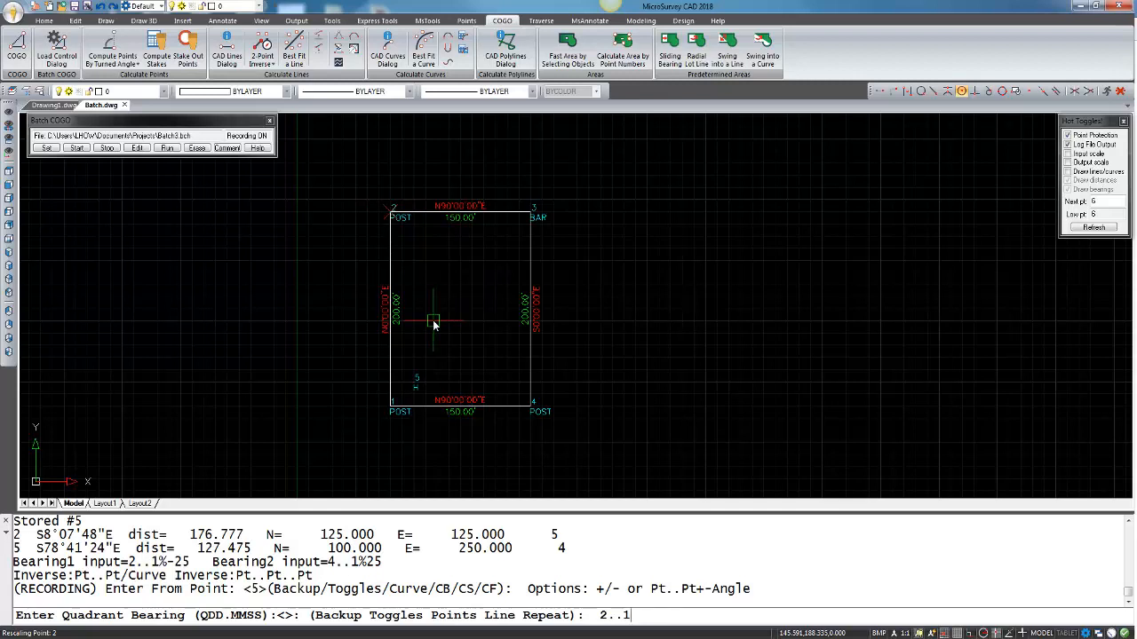
text(%)
text(-22)
key(Return)
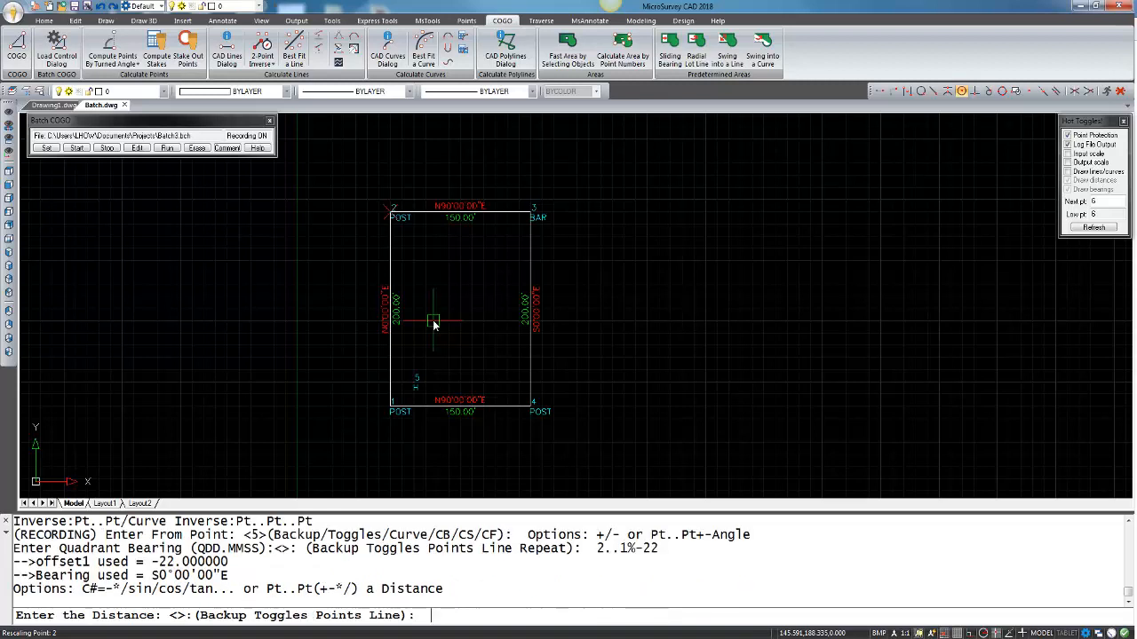
key(Return)
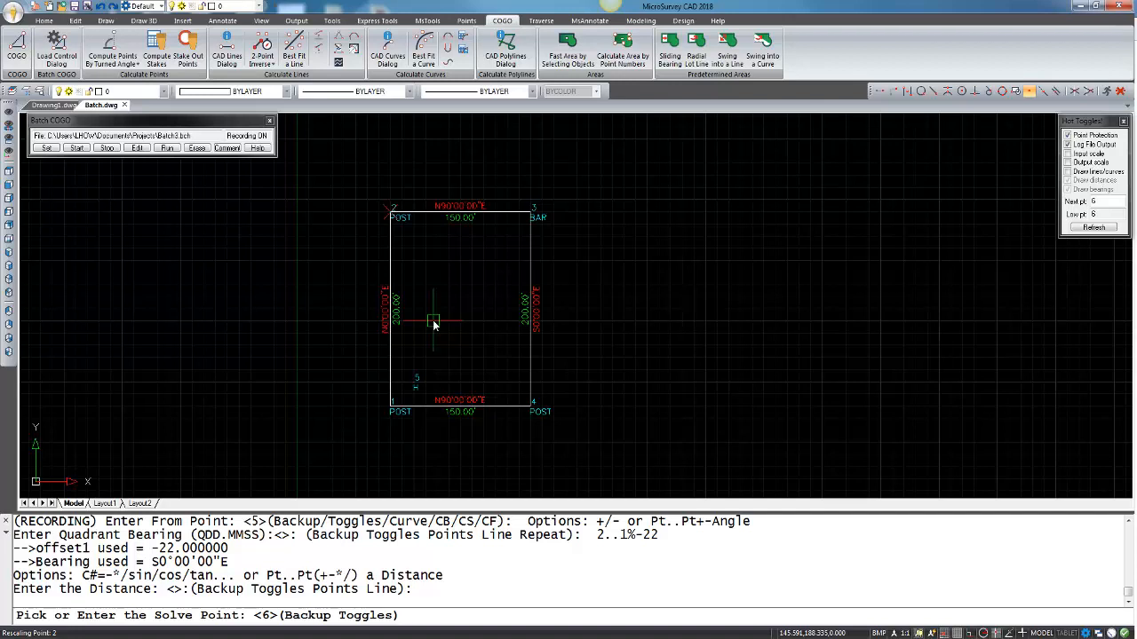
key(Return)
key(Return)
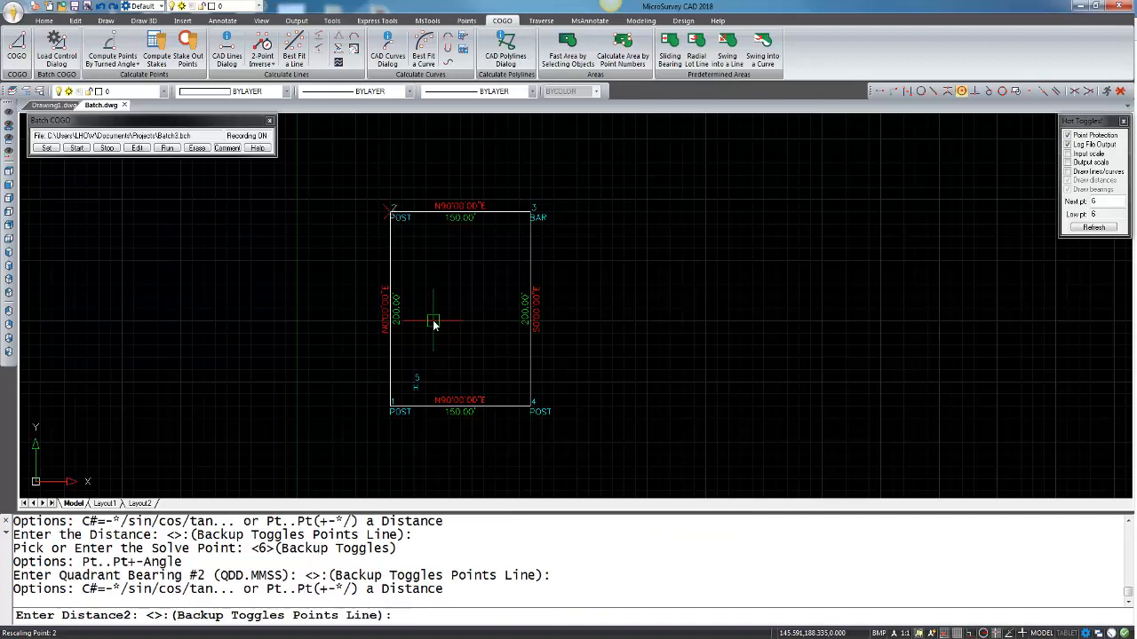
- Intersect with a distance of 40 to point 5, accept the alternative solution north of point 5, and describe point 6 as H
text(40)
key(Return)
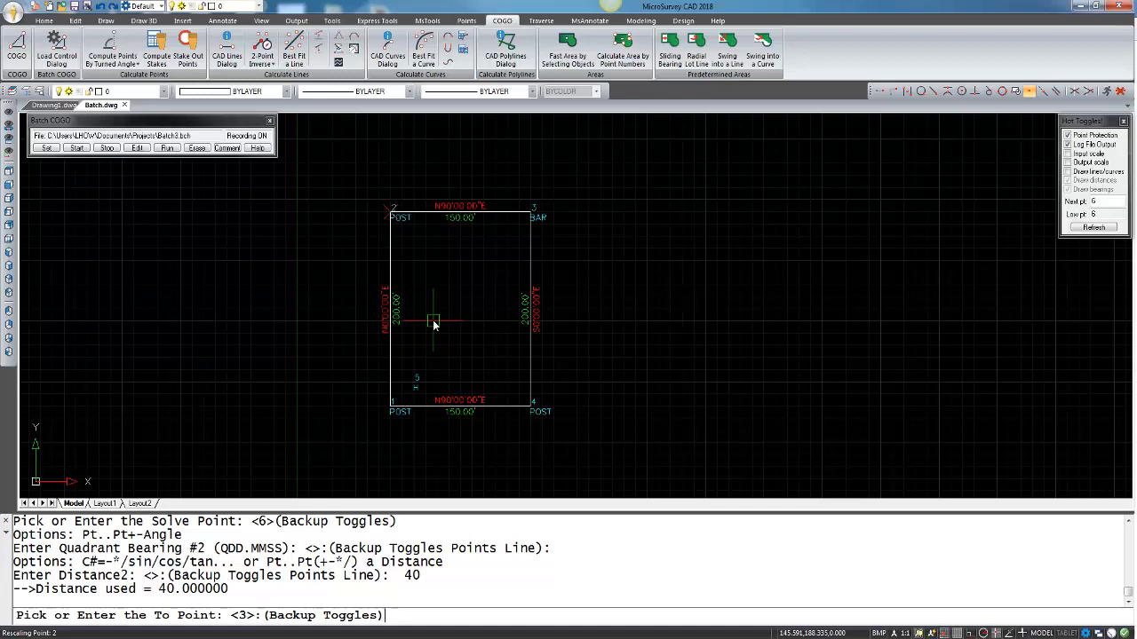
text(5)
key(Return)
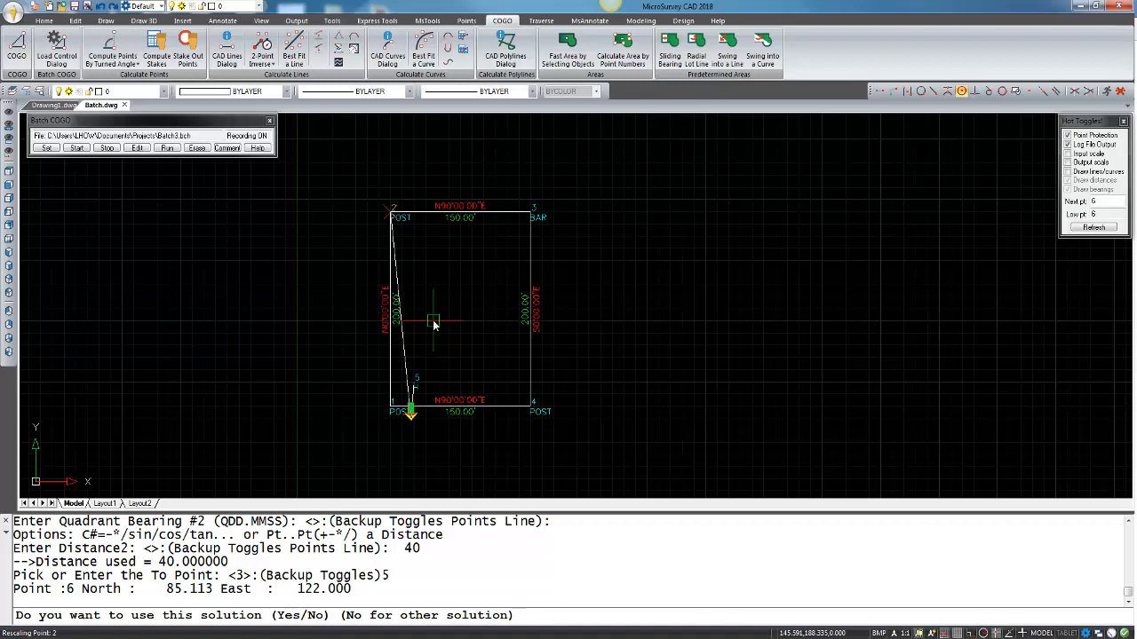
text(no)
key(Return)
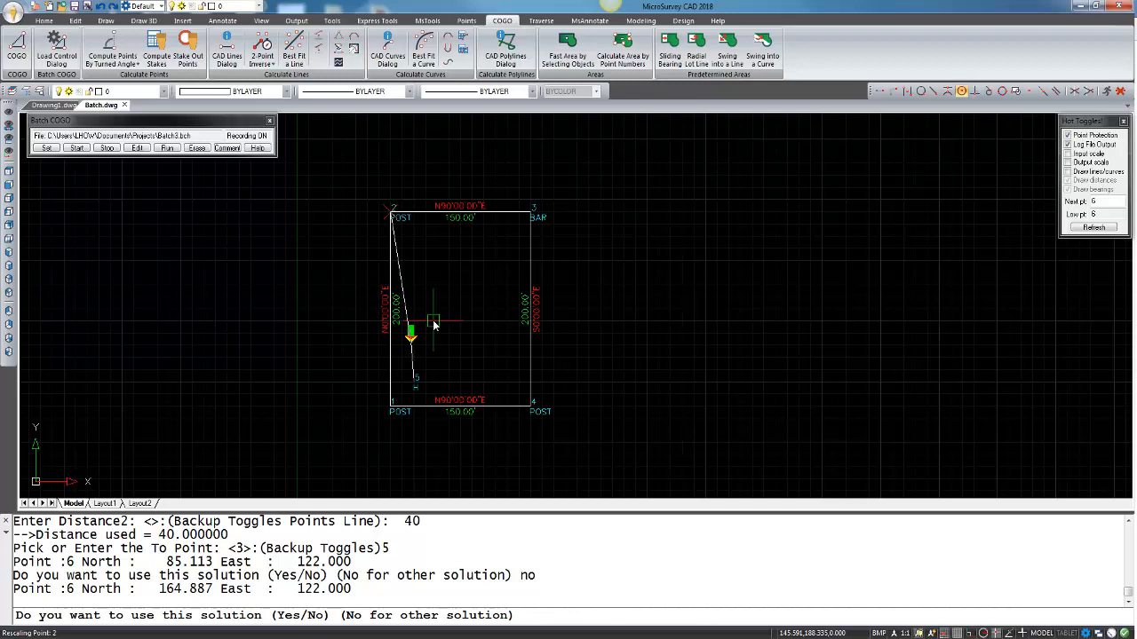
text(yes)
key(Return)
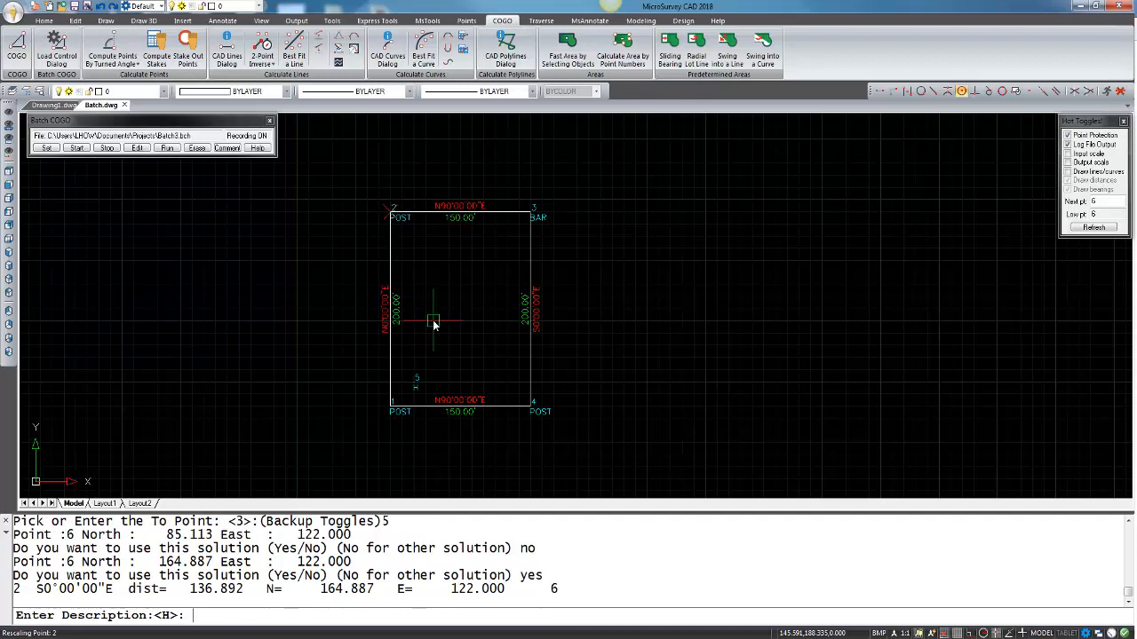
text(H)
key(Return)
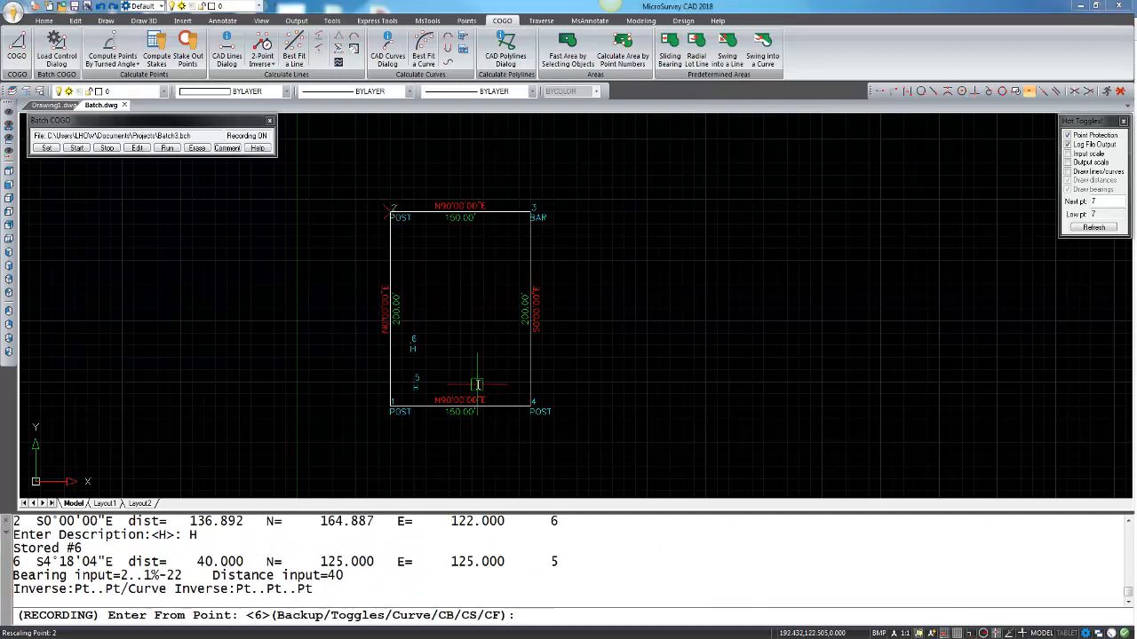
- From point 6, store point 7 at bearing 6..5-90 and distance 30, keeping description H
click(411, 343)
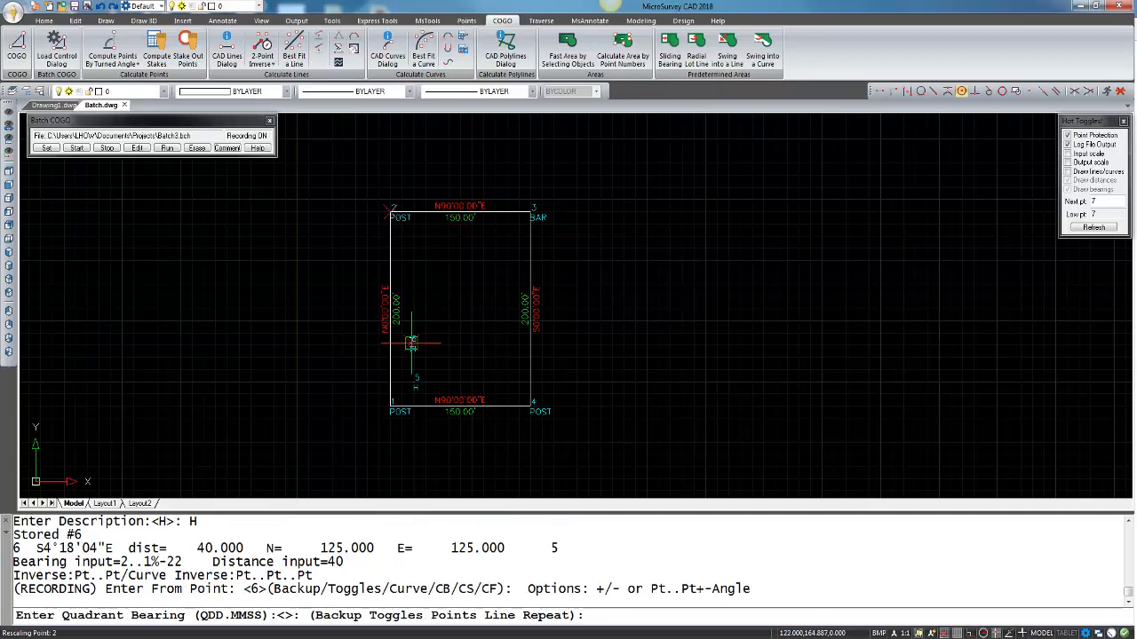
text(6)
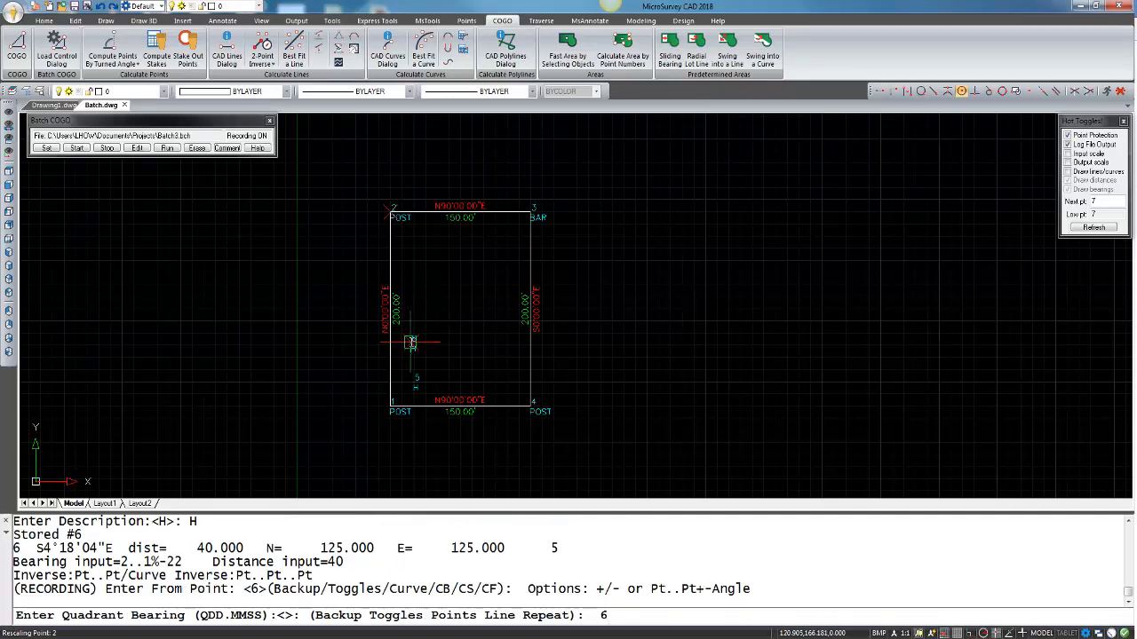
text(..5)
text(-90)
key(Return)
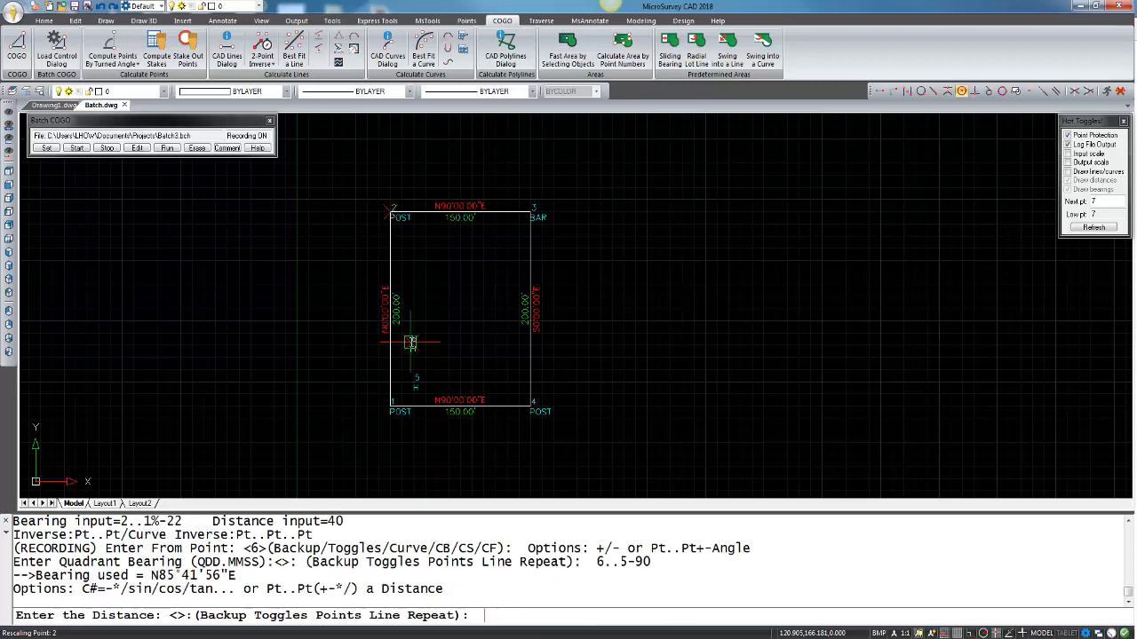
text(30)
key(Return)
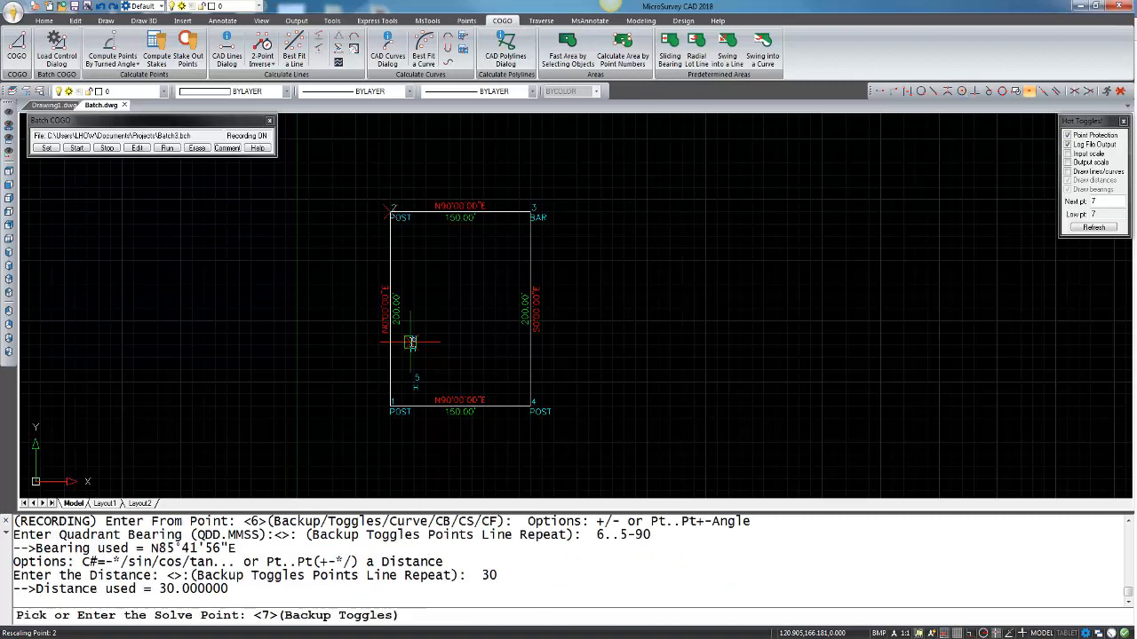
key(Return)
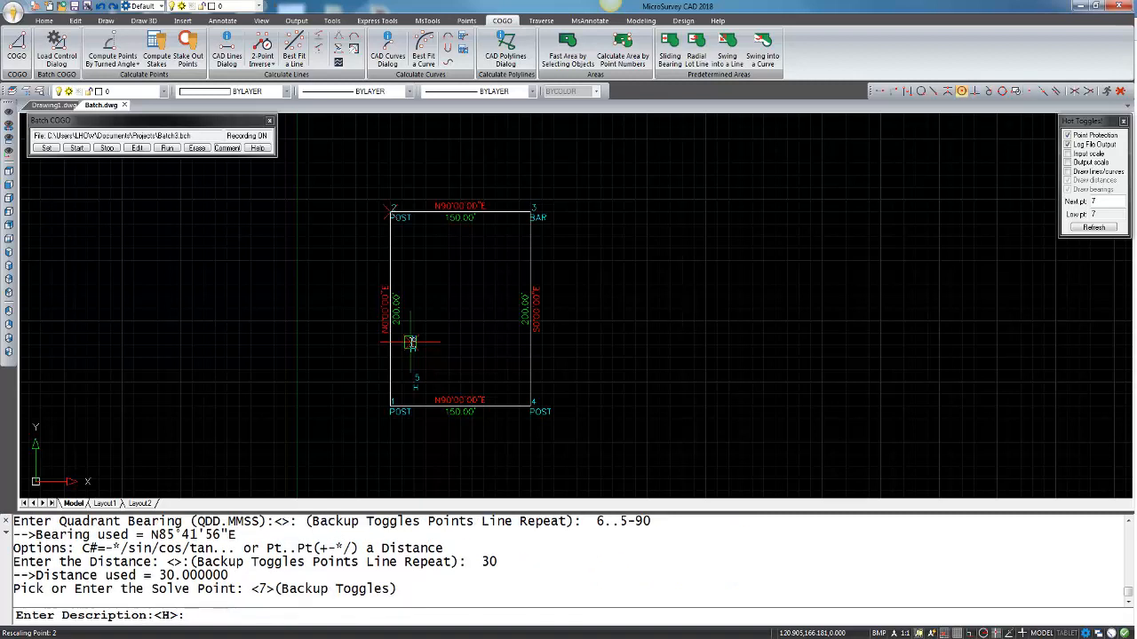
key(Return)
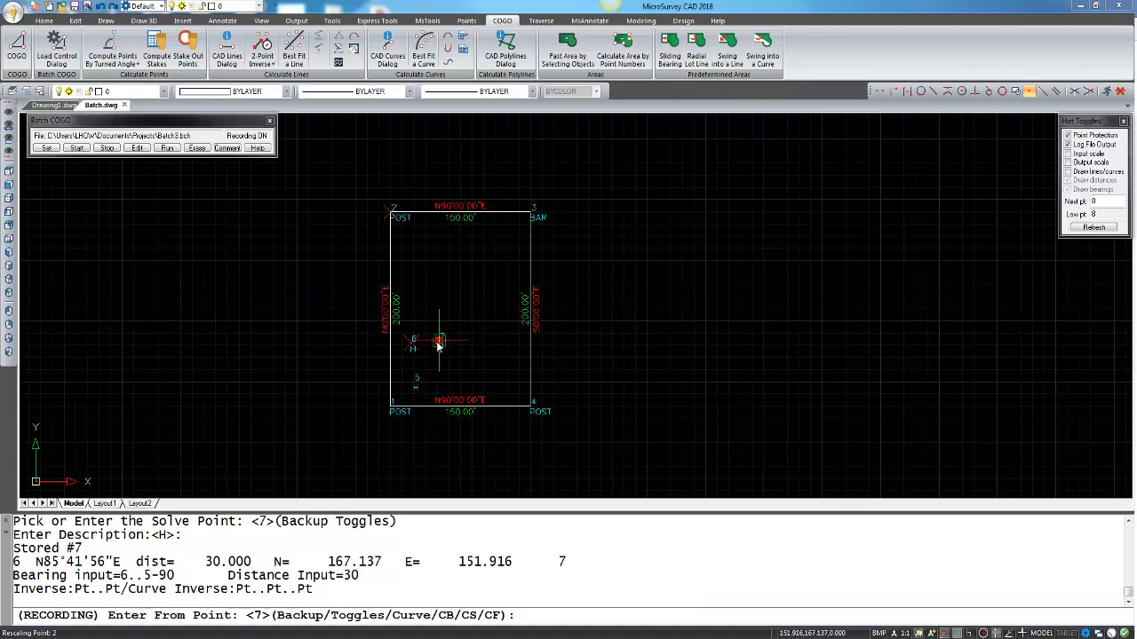
- Set up a distance-distance intersection for point 8, with 40.1 from point 7 and 30.2 to point 6
click(438, 342)
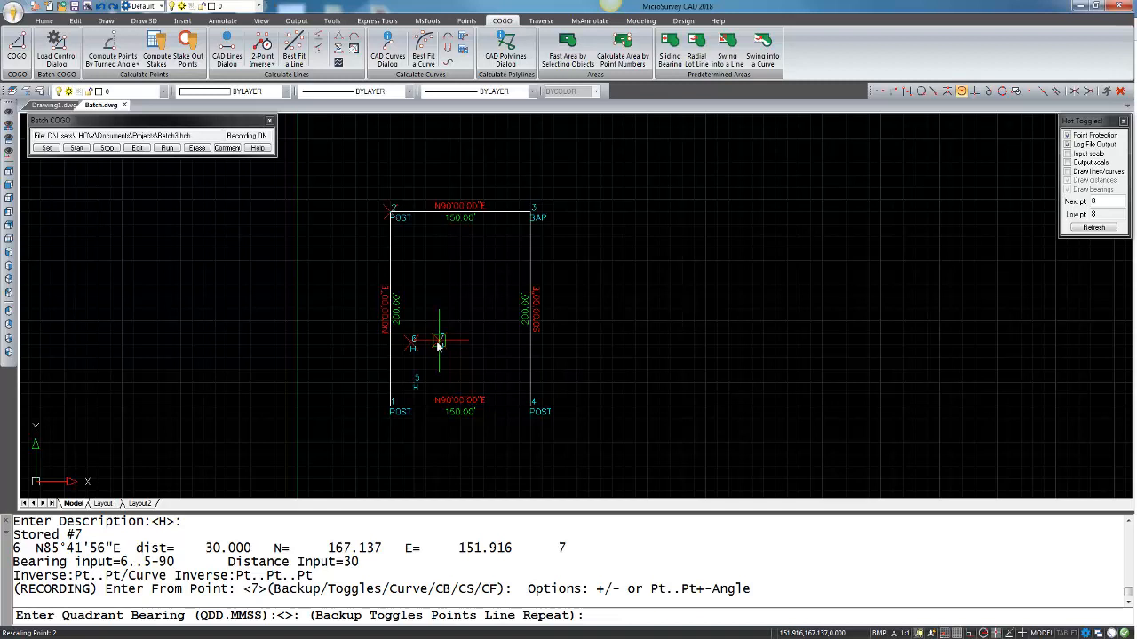
key(Return)
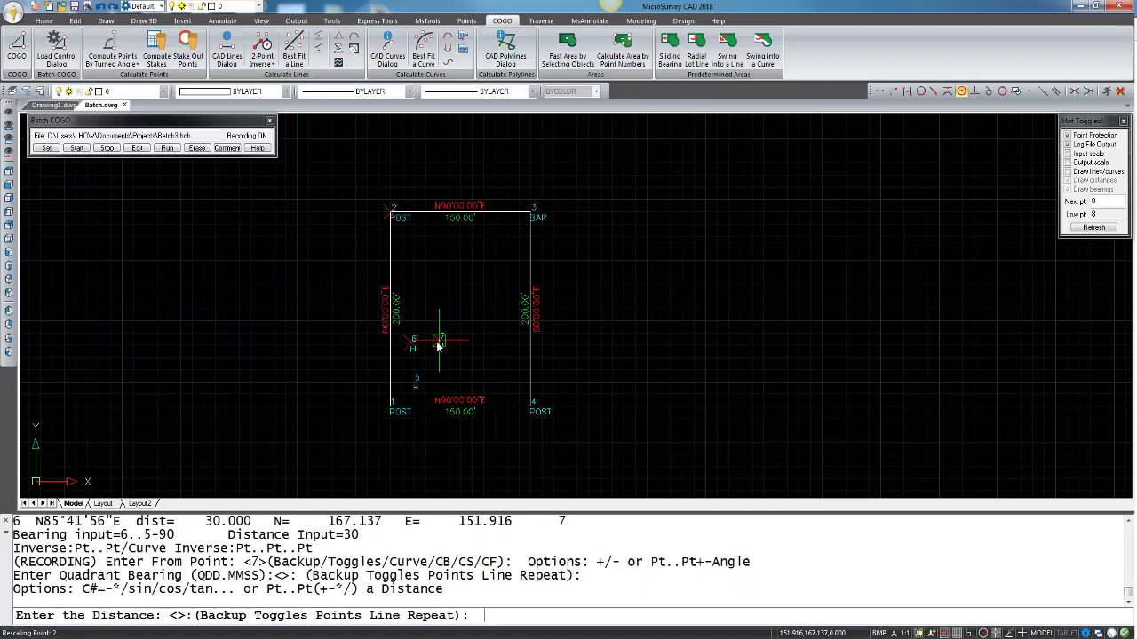
text(40.1)
key(Return)
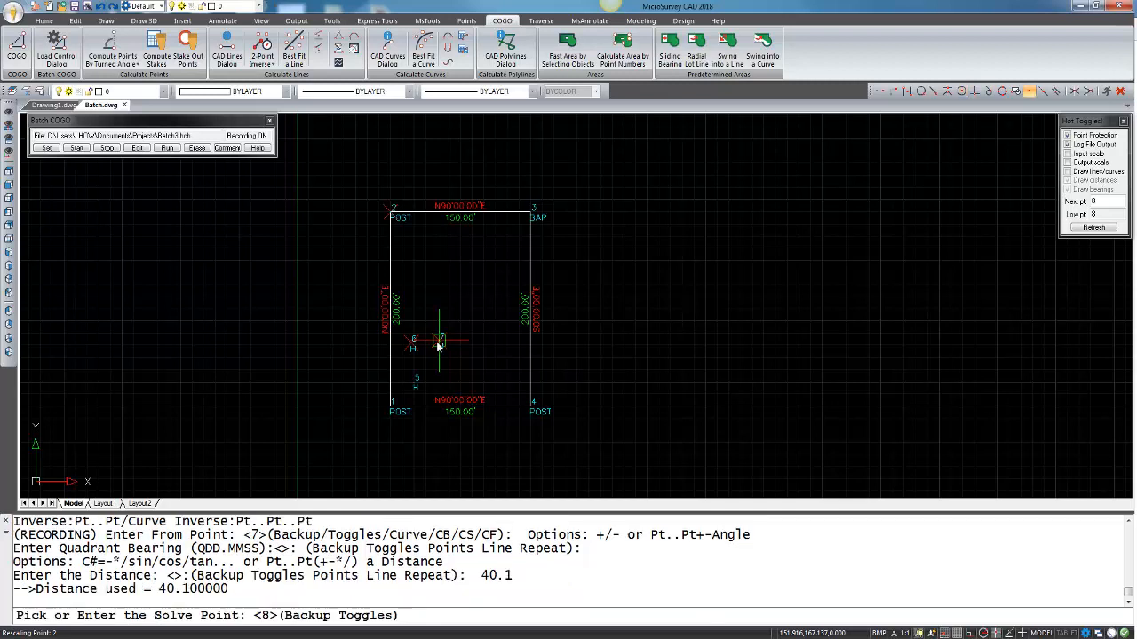
key(Return)
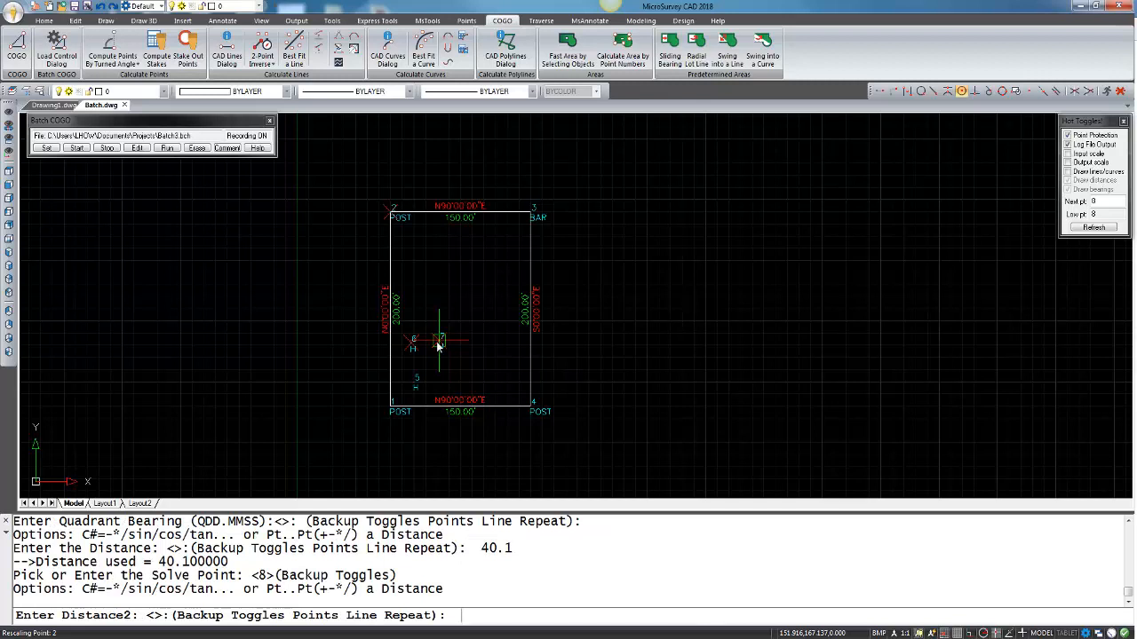
text(30.2)
key(Return)
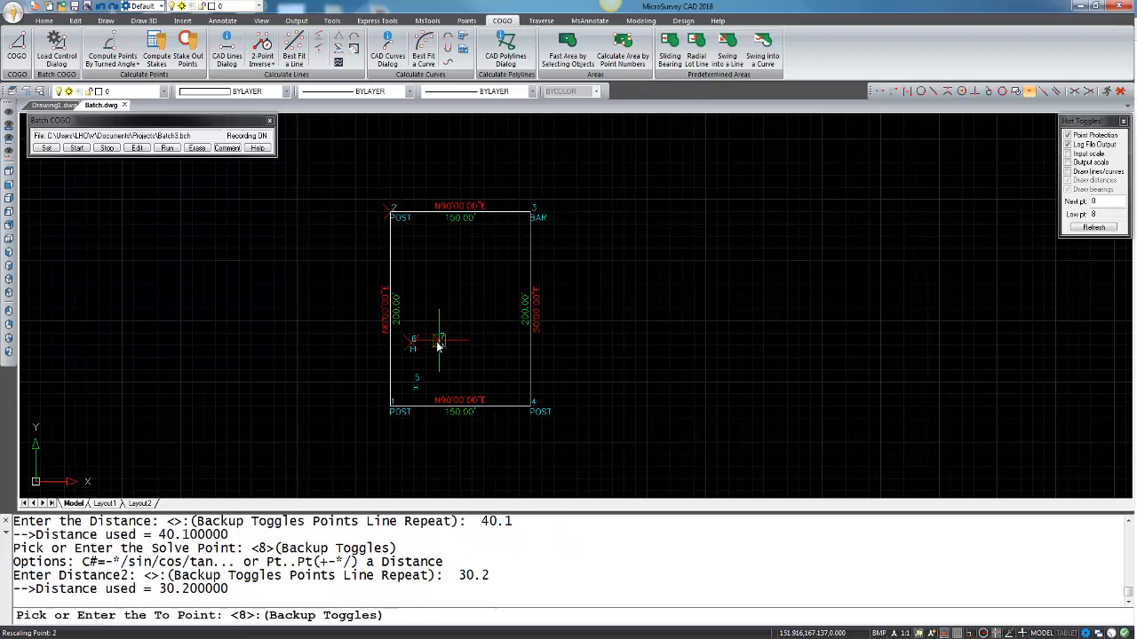
text(6)
key(Return)
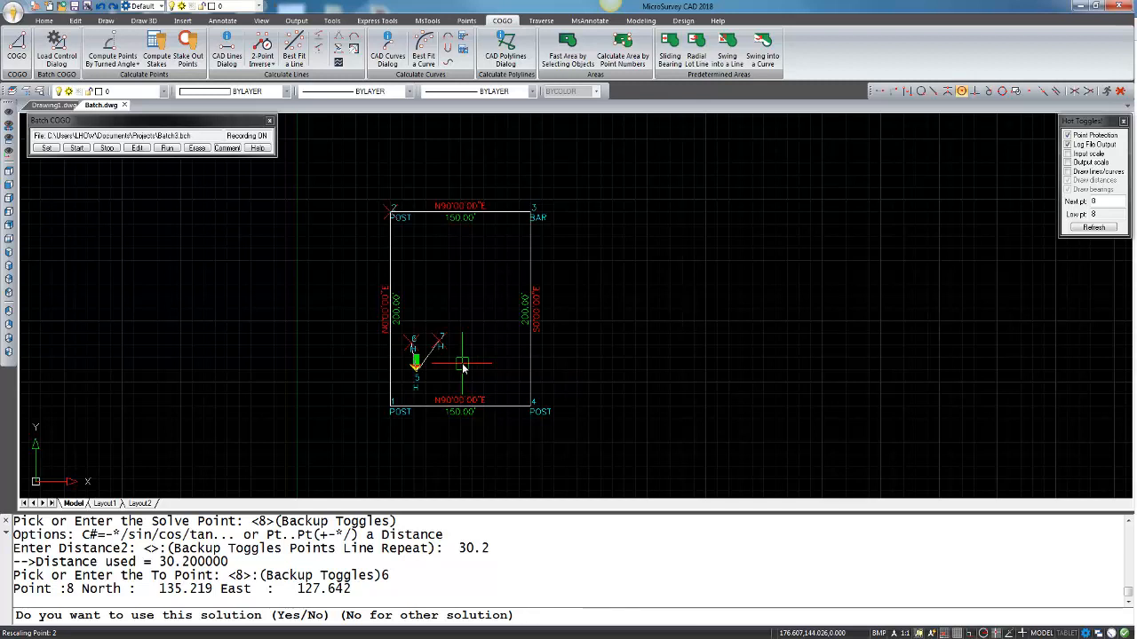
- Reject the southern intersection, accept the alternative solution north of point 6, and store point 8 with description H
text(no)
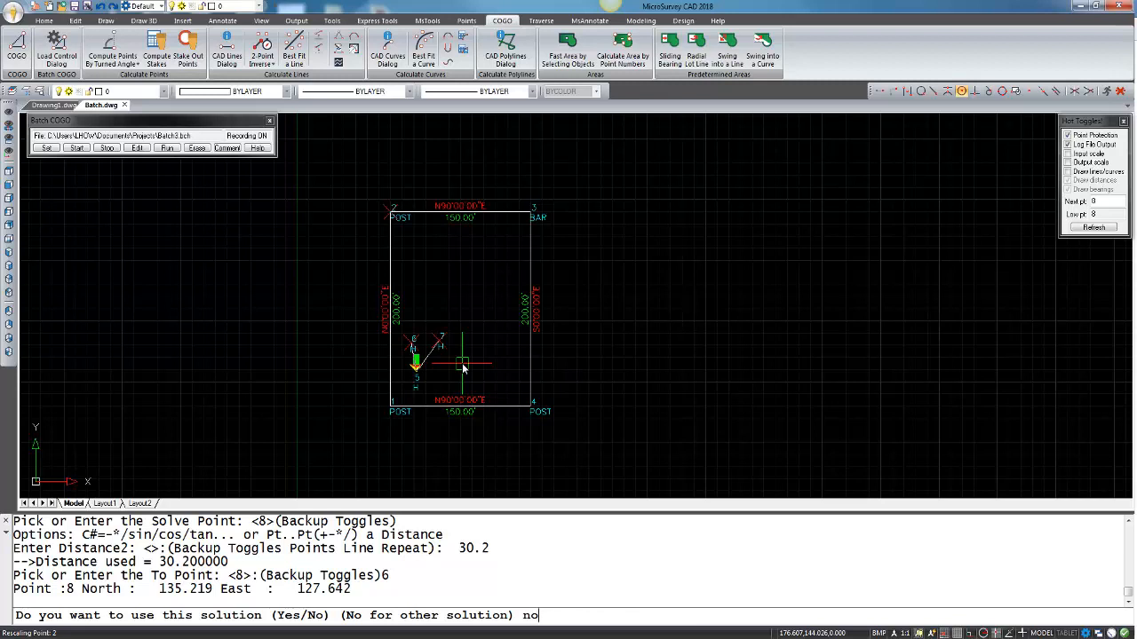
key(Return)
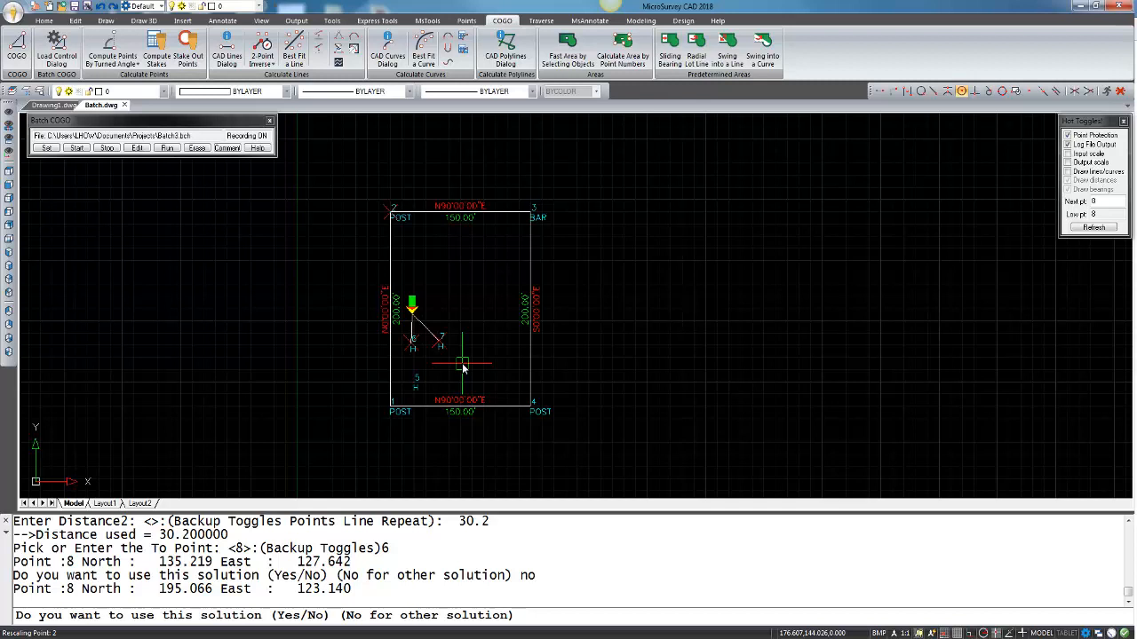
text(yes)
key(Return)
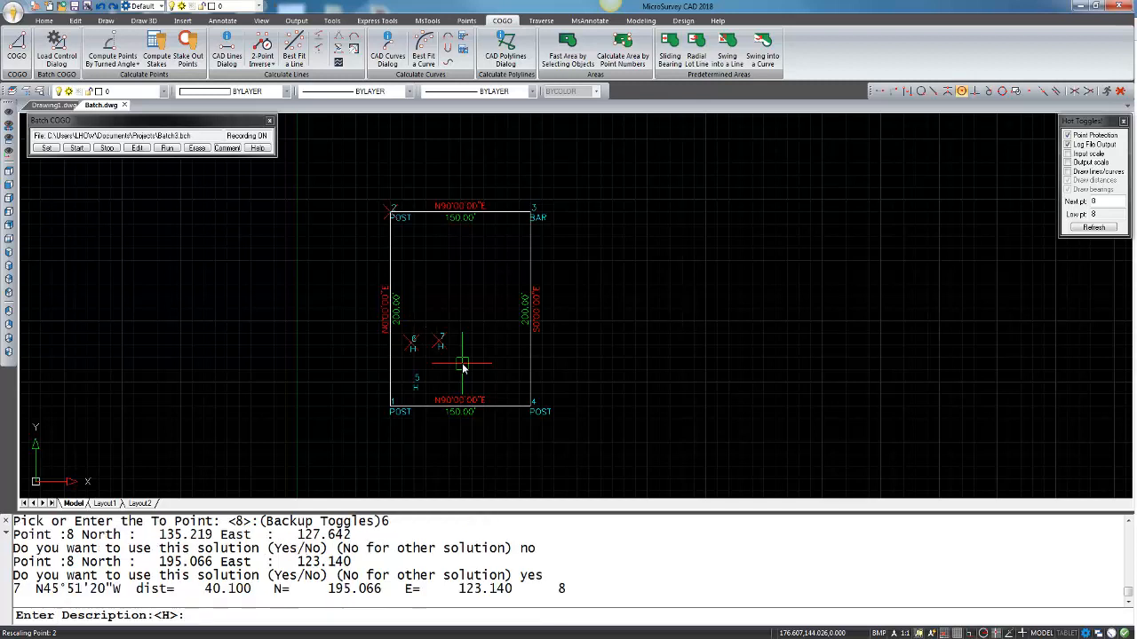
key(Return)
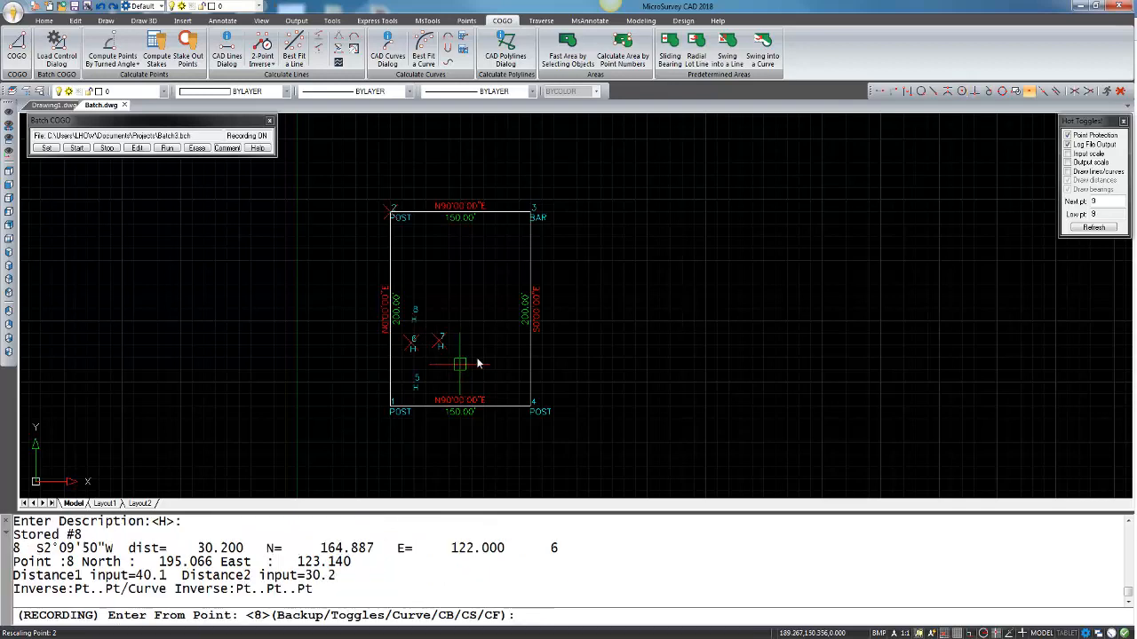
middle_drag(442, 363, 450, 358)
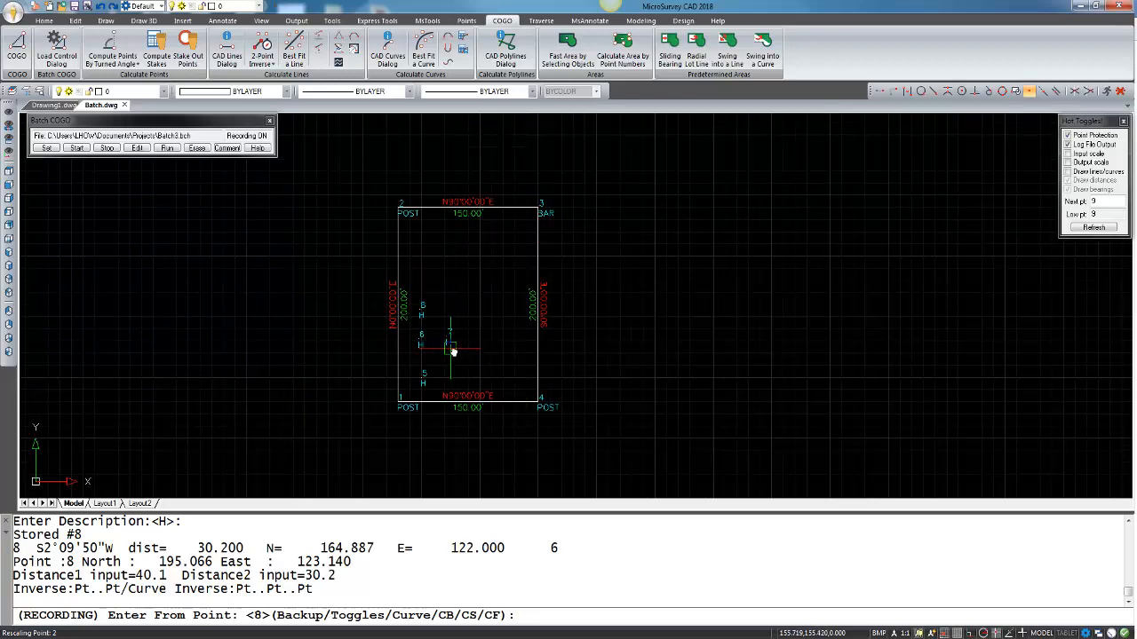
middle_drag(466, 365, 464, 369)
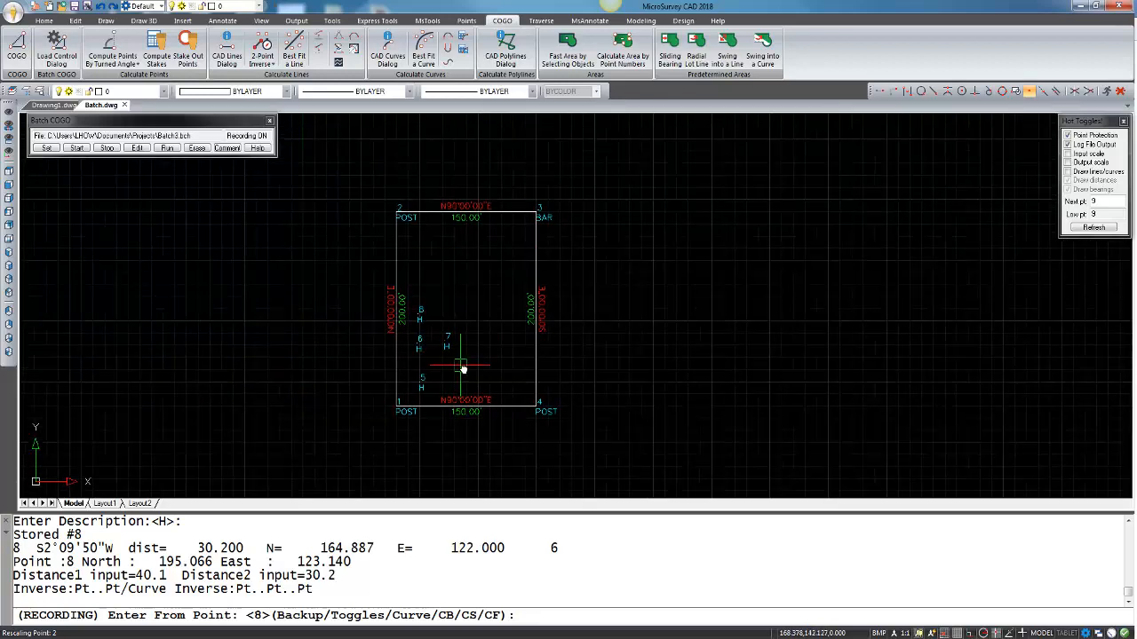